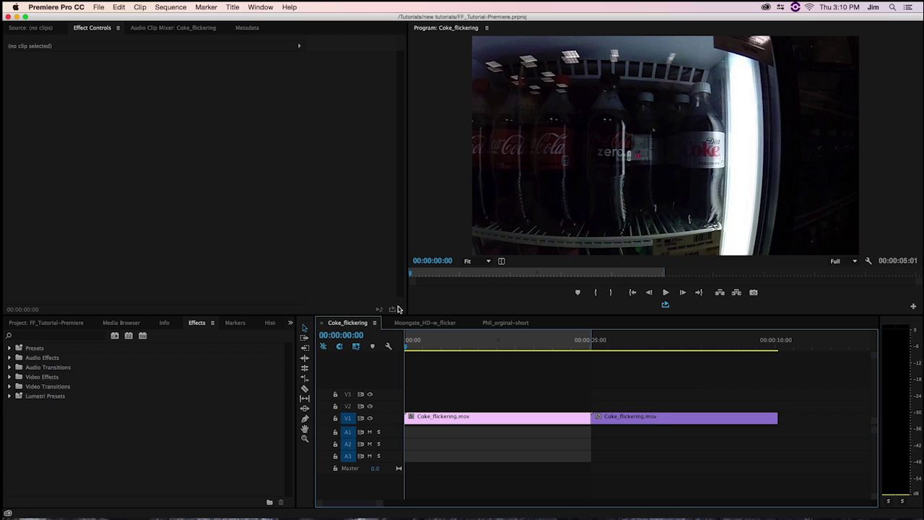
- Preview the flickering Coke sequence, then find Flicker Free via a 'flicker' search and apply it to the second Coke_flickering clip
key(space)
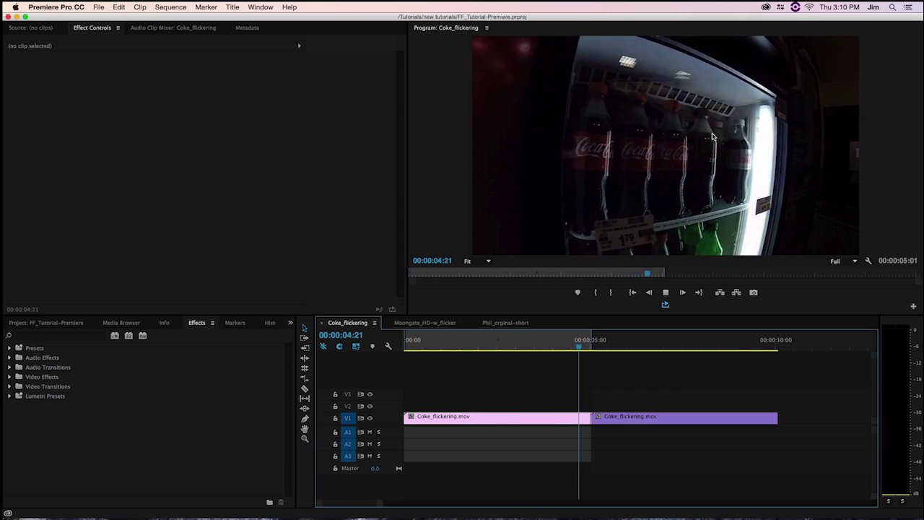
key(space)
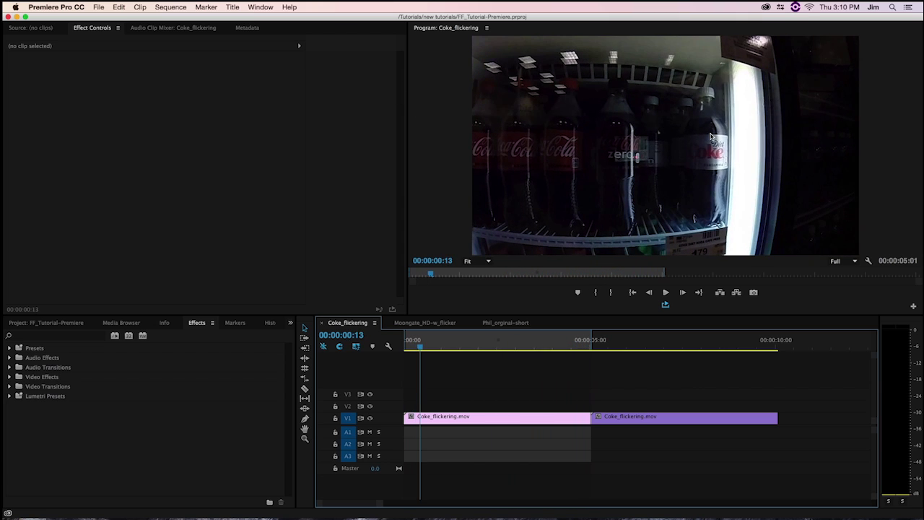
click(35, 335)
text(f)
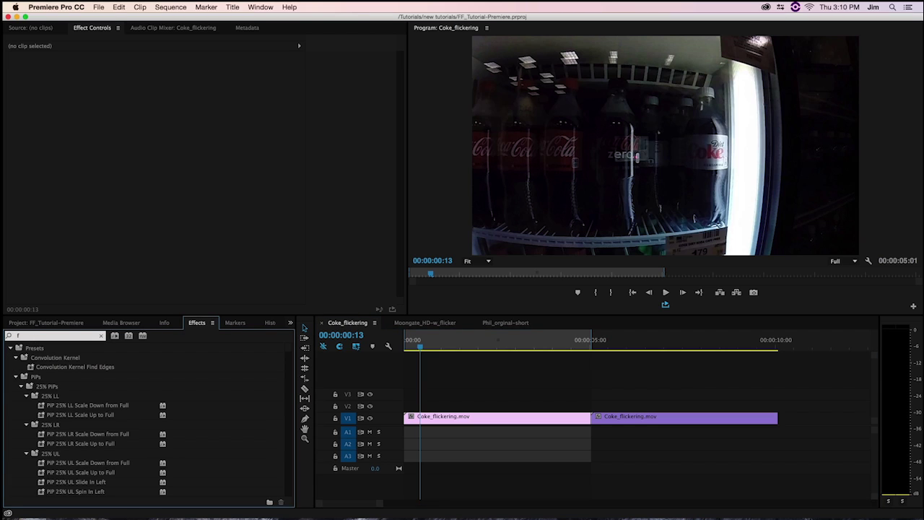
text(licker)
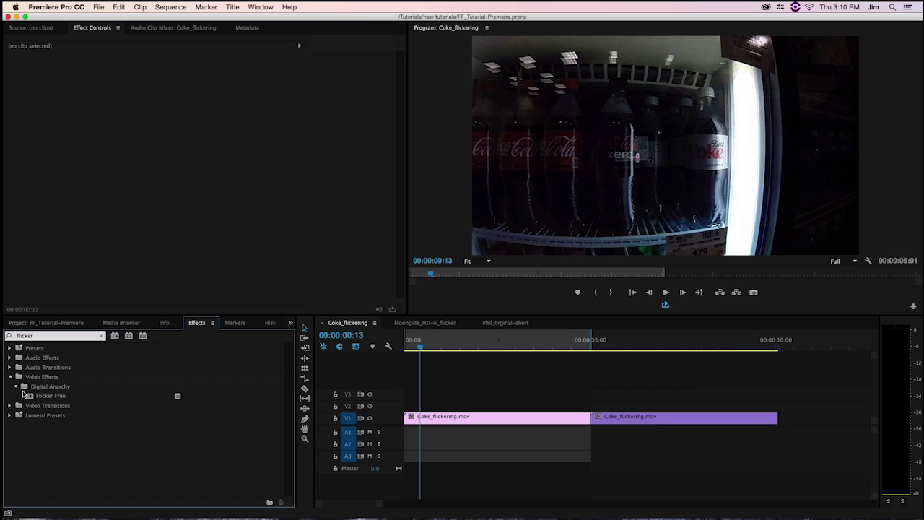
click(34, 395)
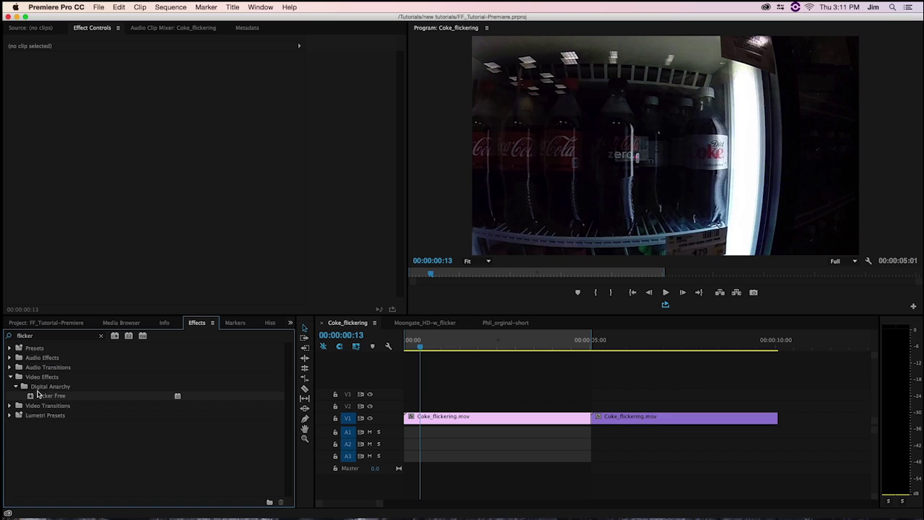
drag(33, 396, 659, 425)
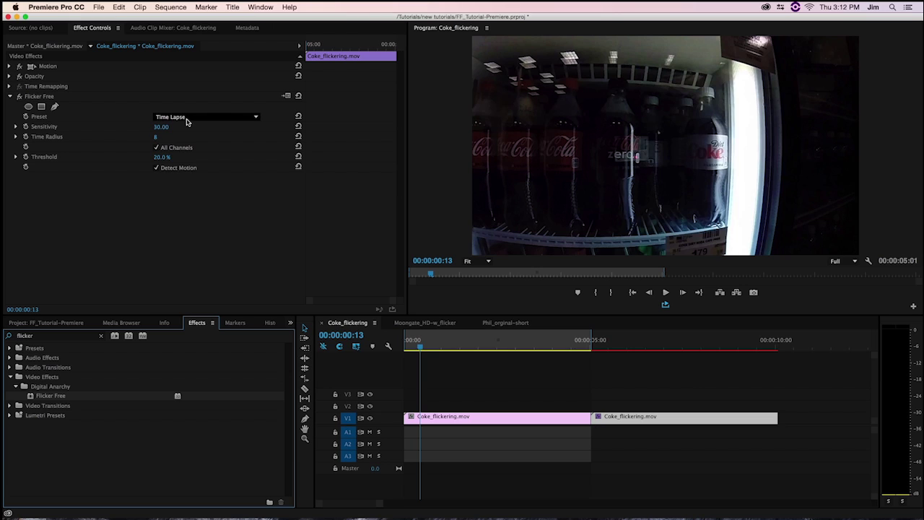
- Set the Flicker Free preset to Slow Motion and move the preview range over the second clip
click(195, 120)
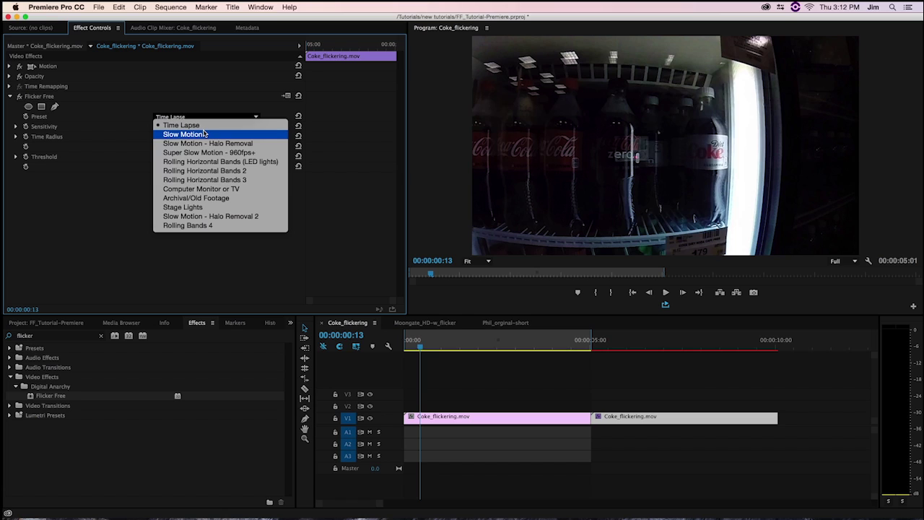
click(210, 136)
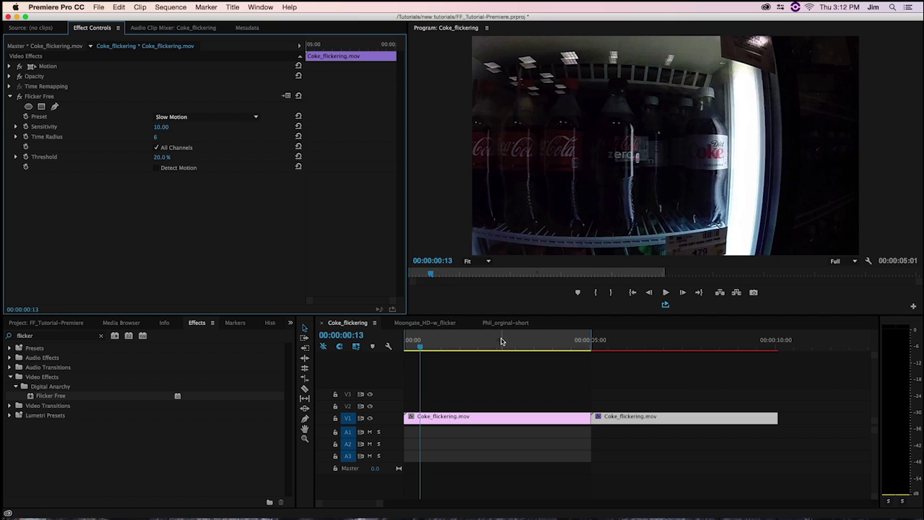
drag(502, 340, 688, 335)
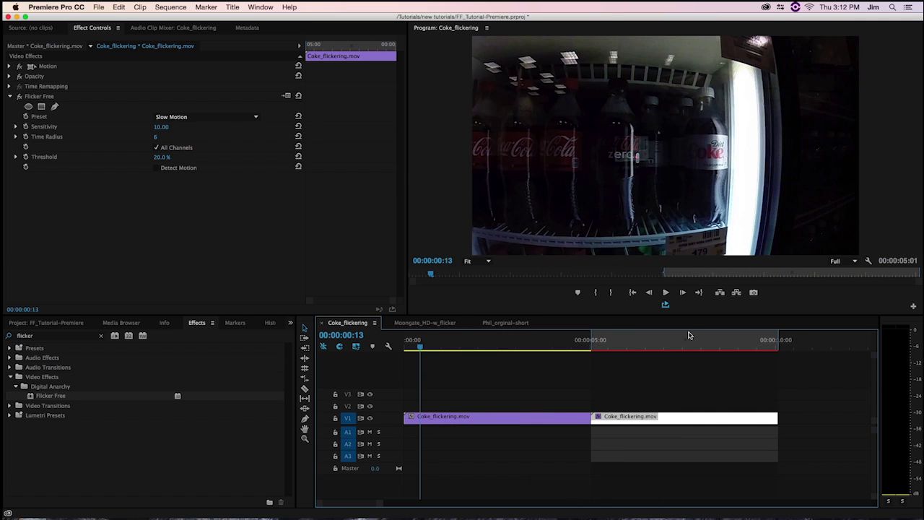
- Render the preview range over the second Coke clip, watch the corrected result, and rewind to 00:00:00:00
key(Return)
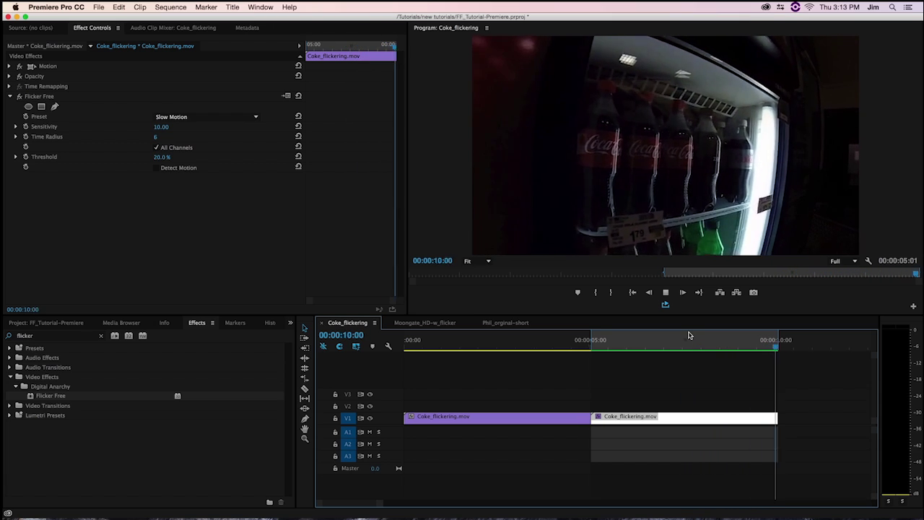
key(space)
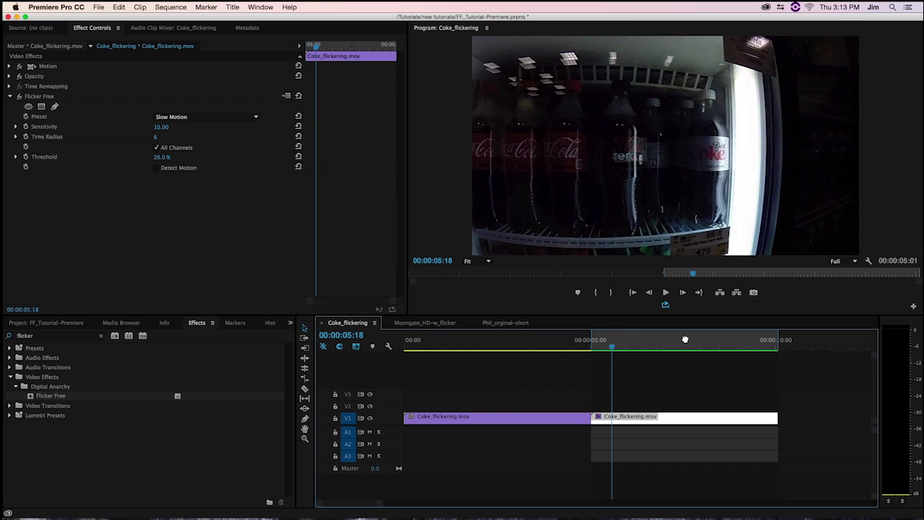
key(super+shift+a)
key(Home)
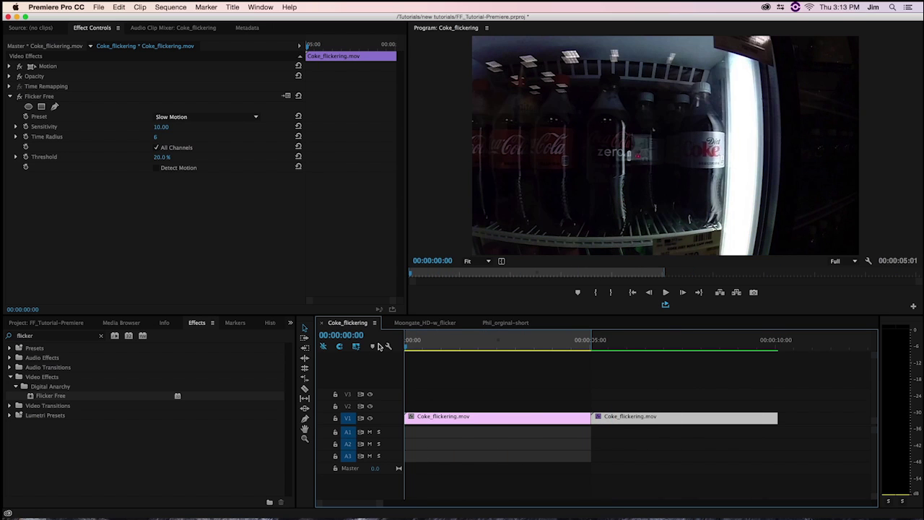
key(space)
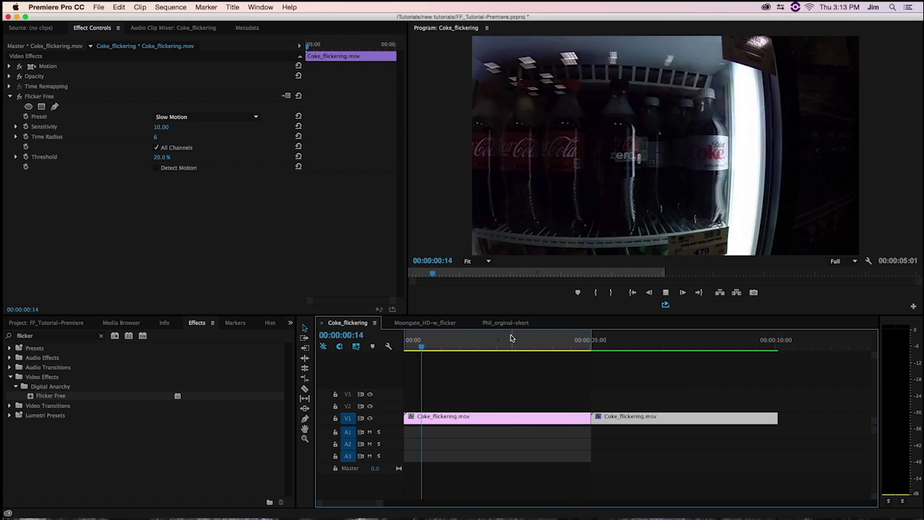
key(space)
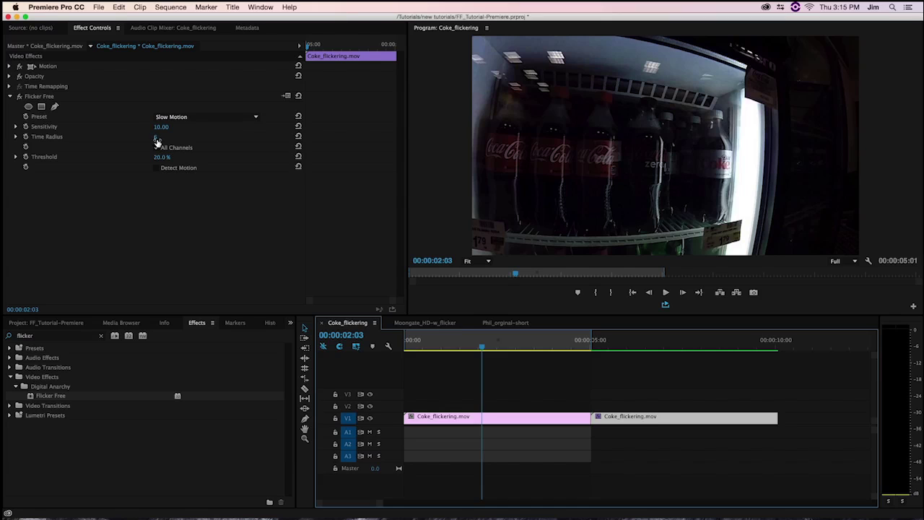
click(156, 147)
- Shift the preview range so it spans both Coke clips
drag(499, 339, 574, 339)
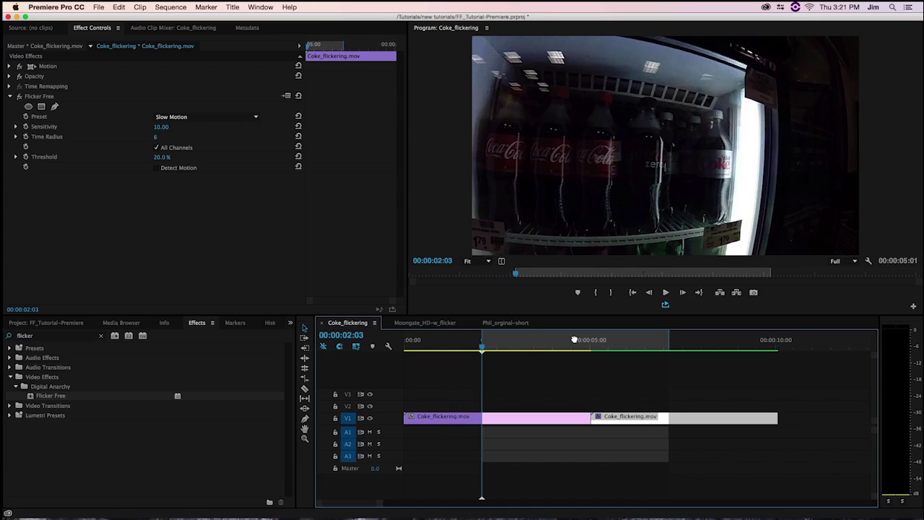
- Compare the original and corrected Coke clips in playback, save the project, and bring up the Phil_orginal-short sequence
key(space)
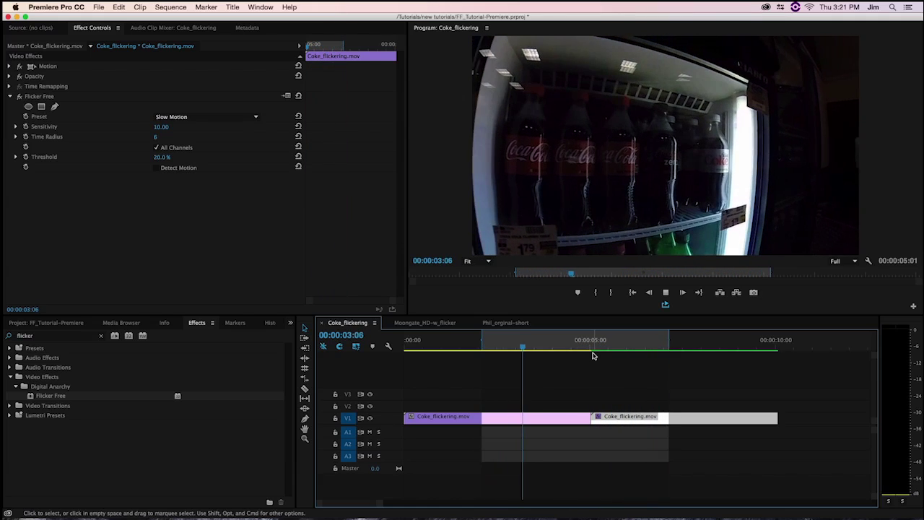
key(space)
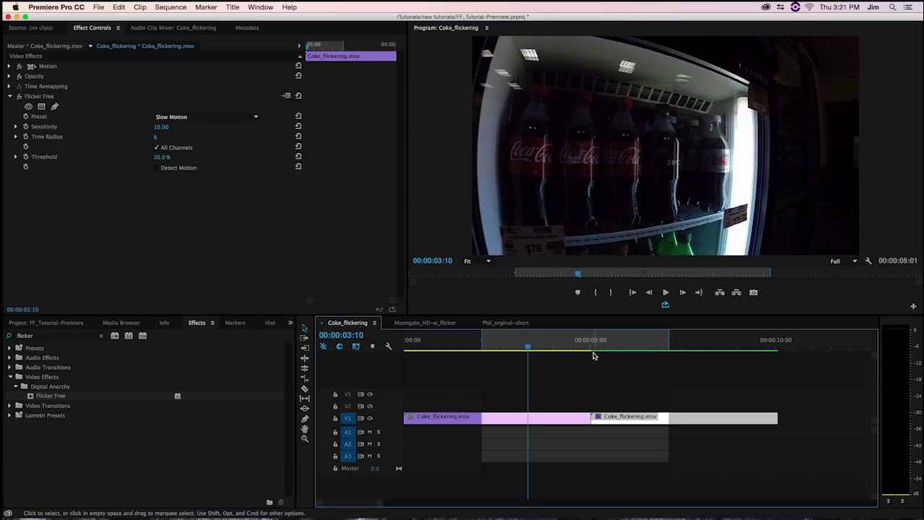
key(super+s)
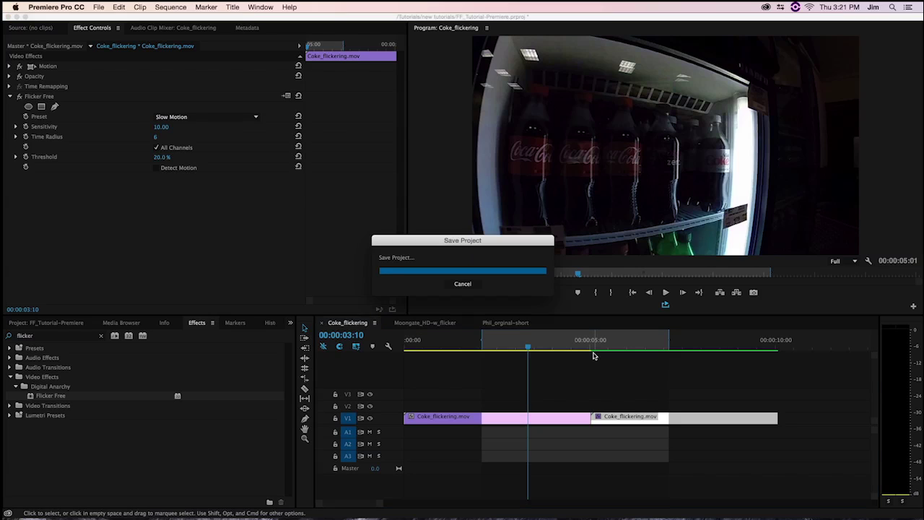
click(510, 324)
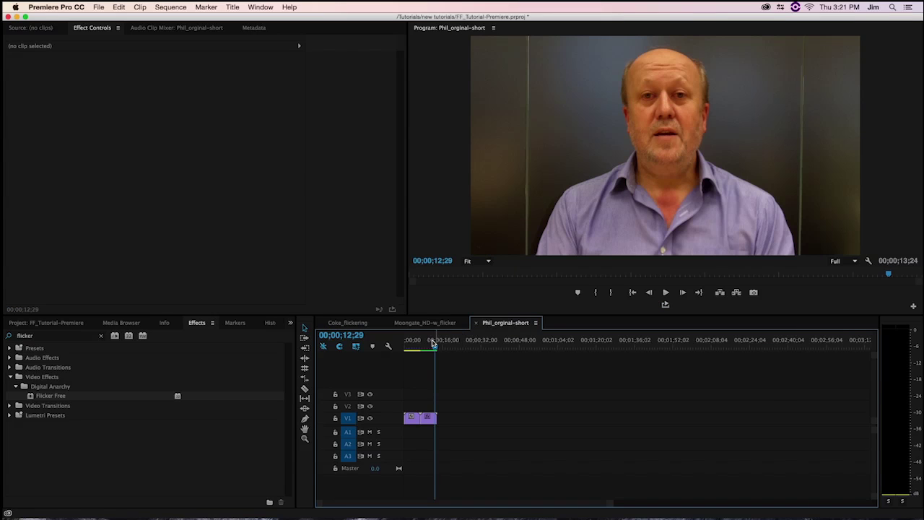
- Play the Phil_orginal-short footage from about four seconds, then show the clip's Rolling Bands 4 Flicker Free settings at about 7 seconds
click(405, 342)
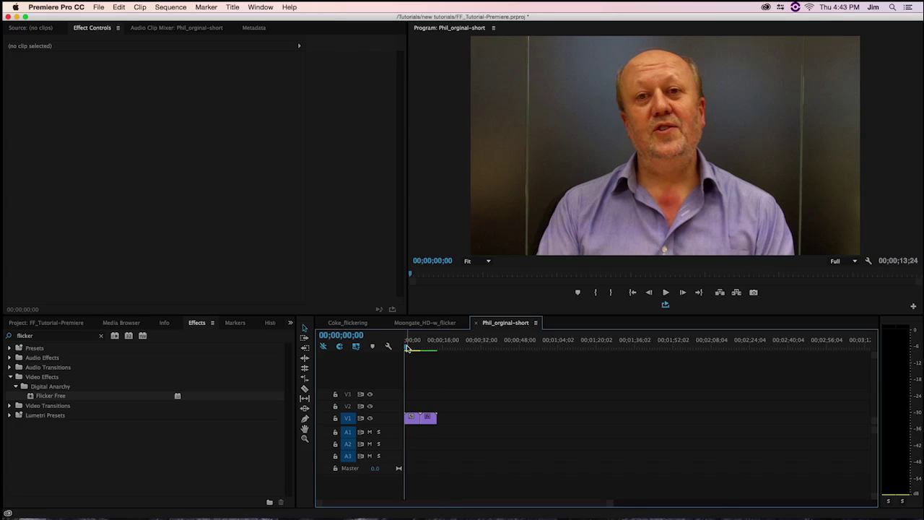
drag(411, 348, 416, 347)
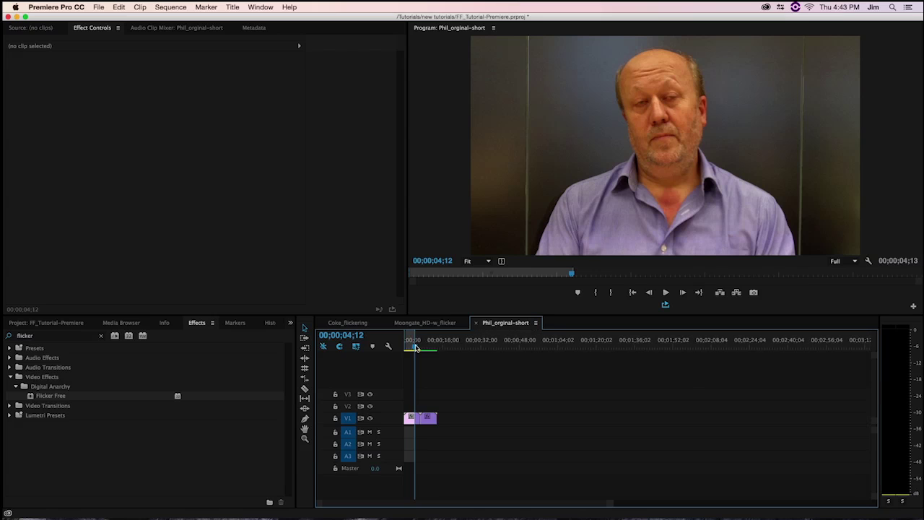
key(space)
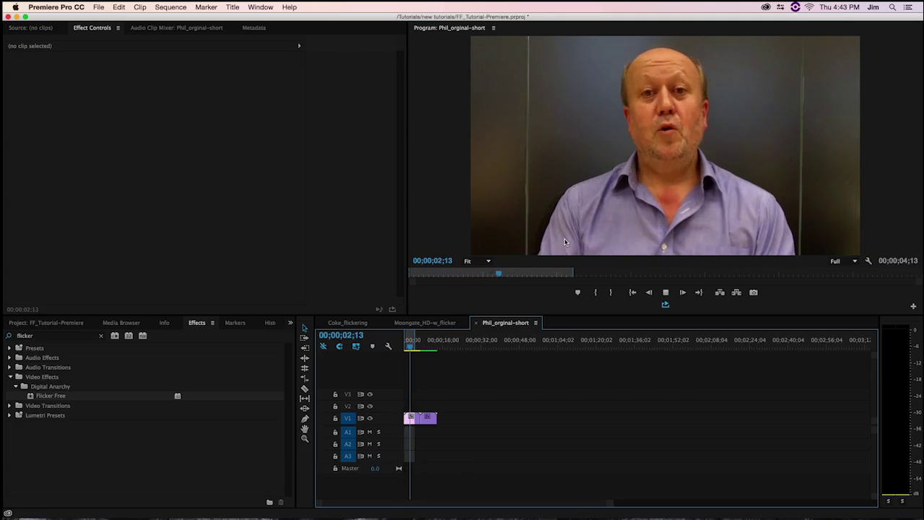
key(space)
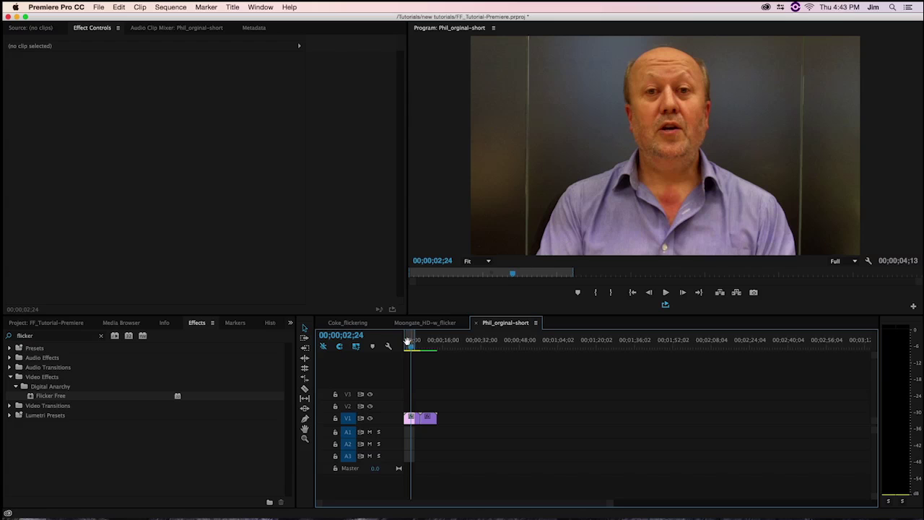
click(431, 418)
click(423, 348)
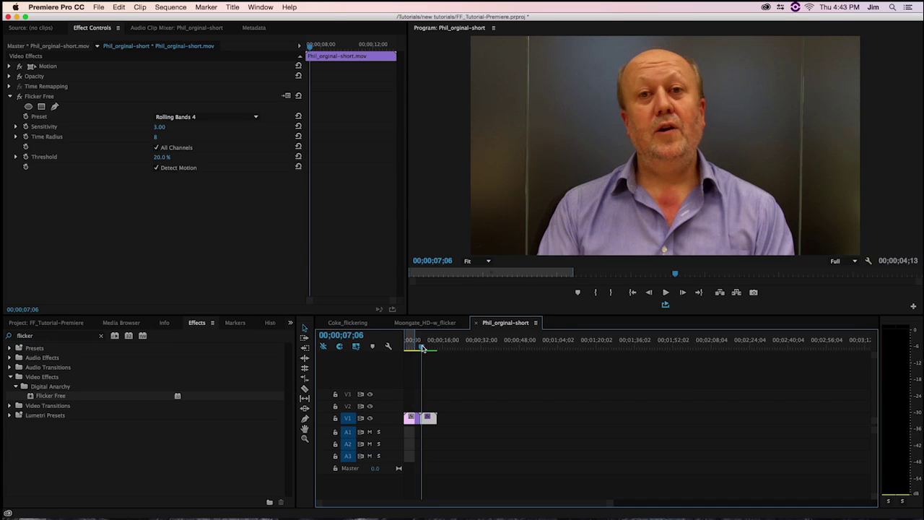
key(space)
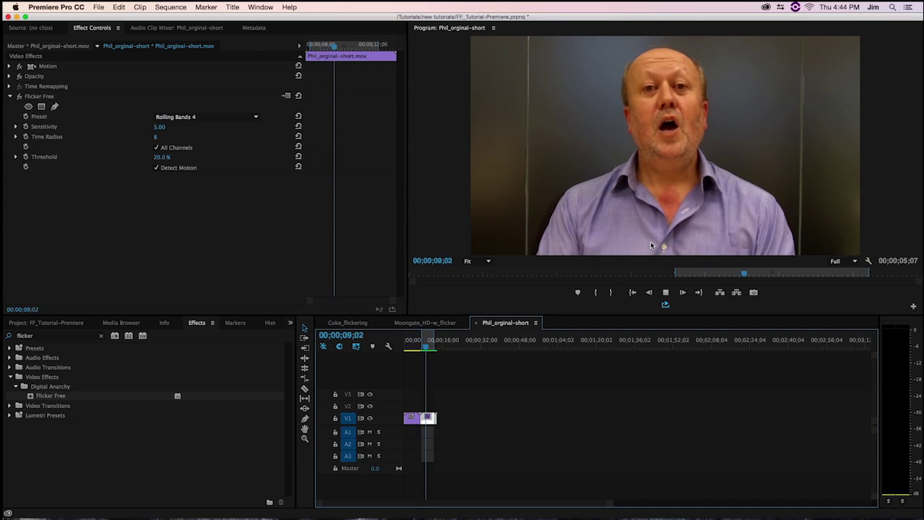
key(space)
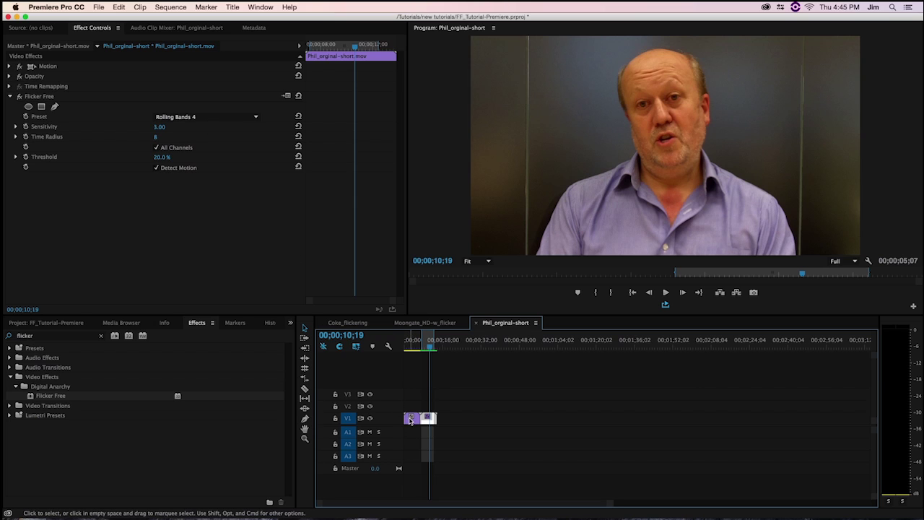
key(space)
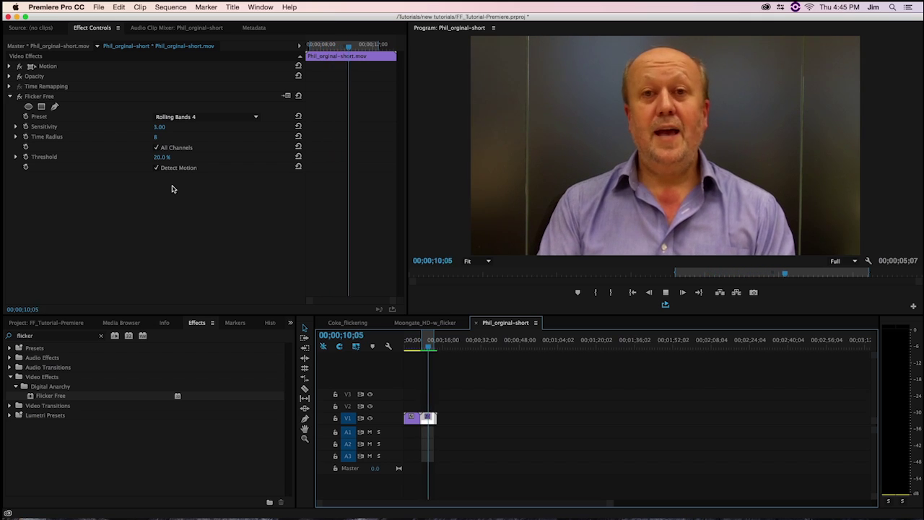
key(space)
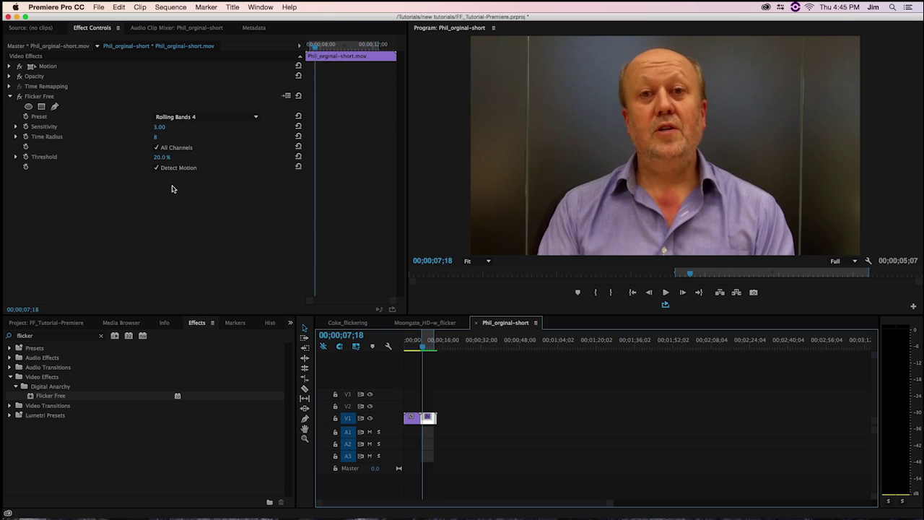
click(401, 322)
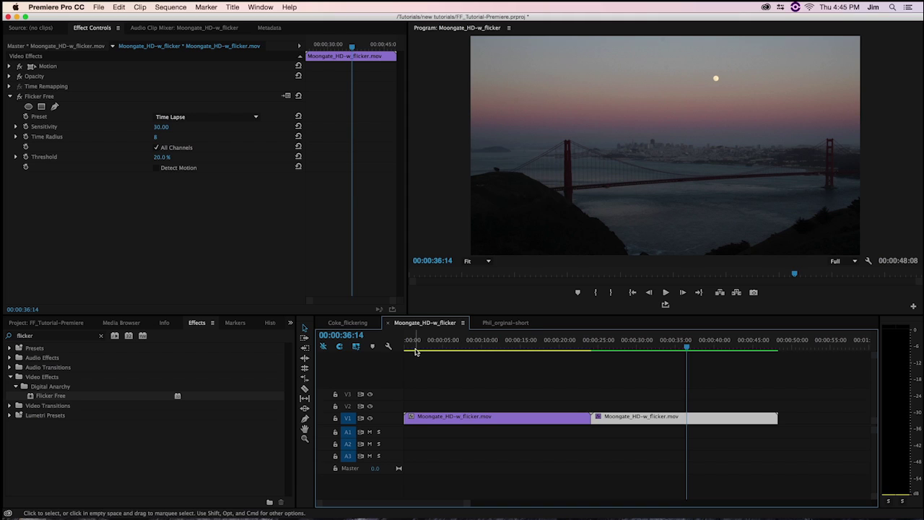
- Select both Moongate clips and mark an out point at about 21 seconds
key(Home)
key(super+a)
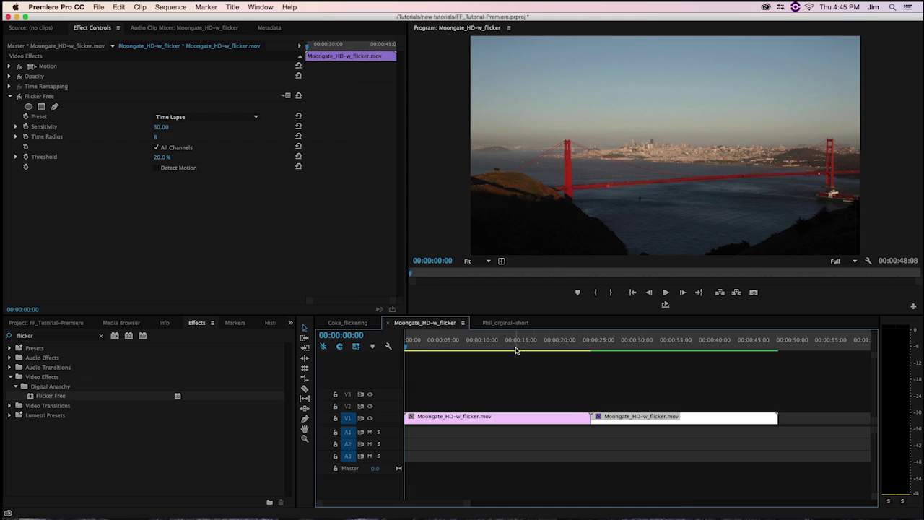
click(569, 346)
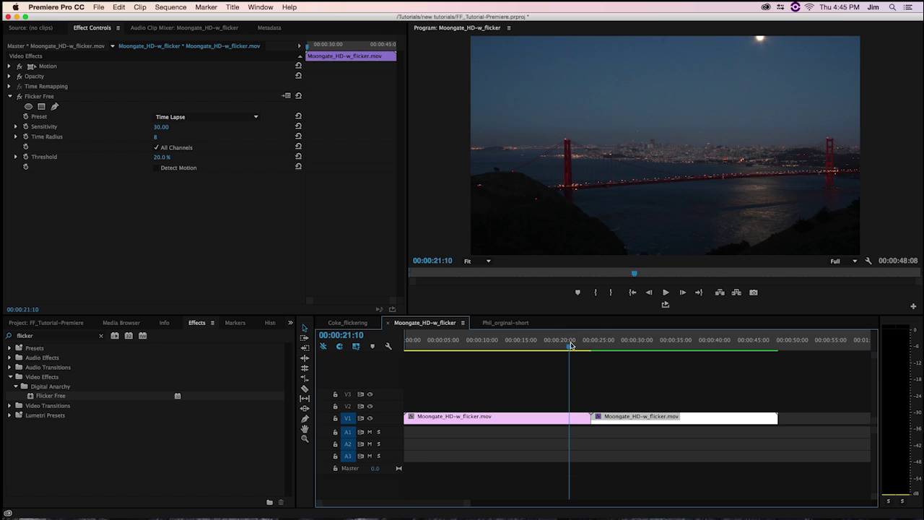
key(o)
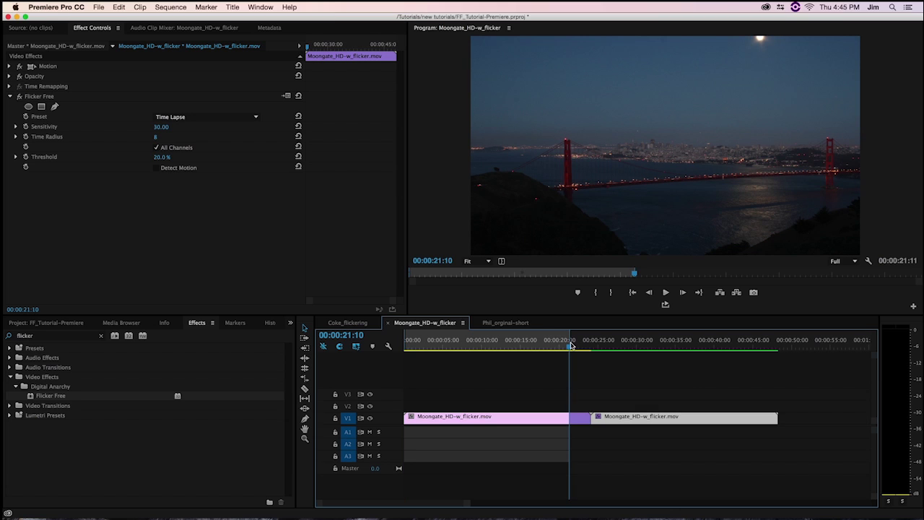
- Review the marked first 21 seconds in playback, then drag the range to about 25–46 seconds
key(space)
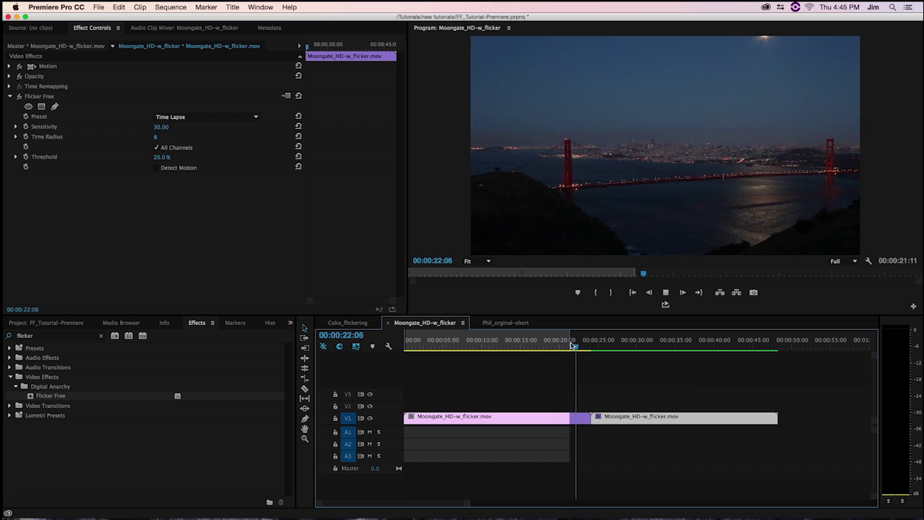
click(666, 291)
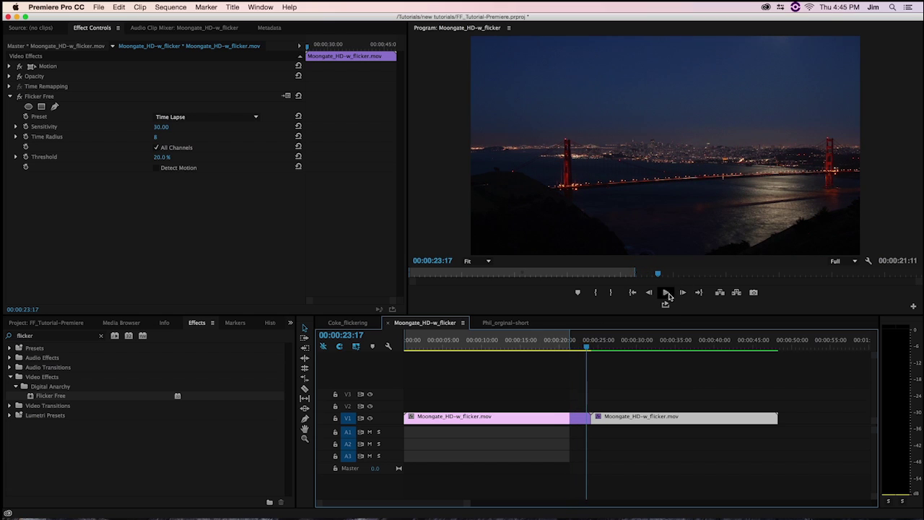
key(space)
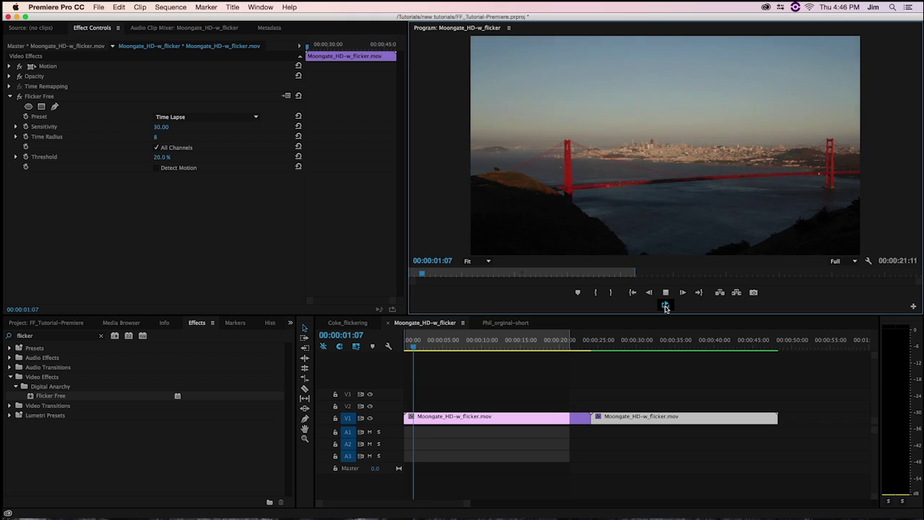
key(space)
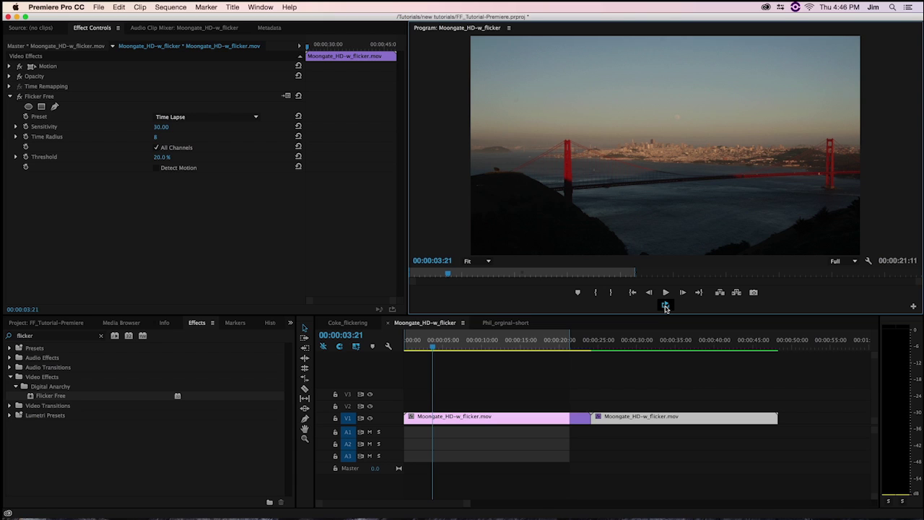
click(665, 306)
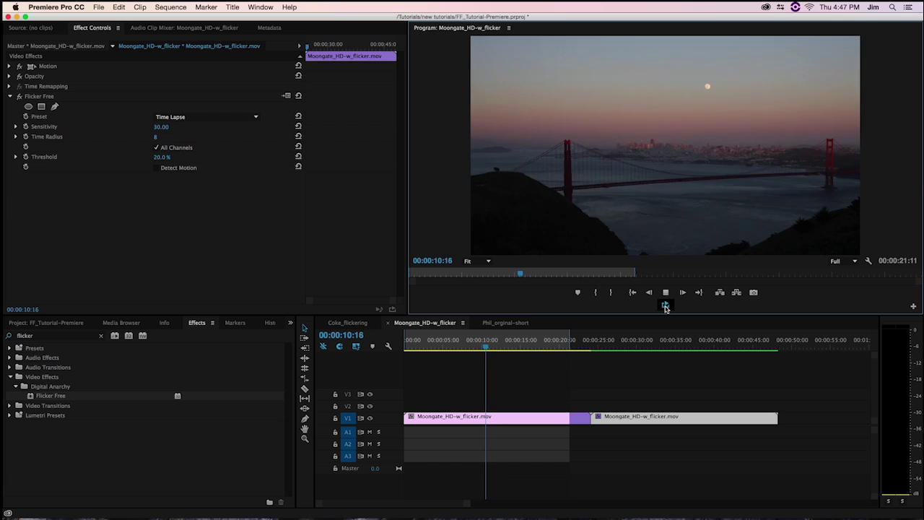
key(space)
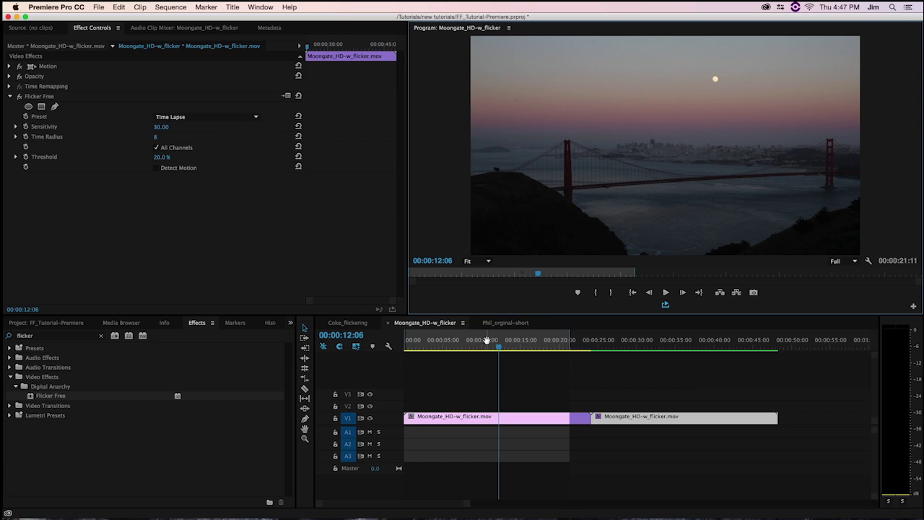
drag(487, 339, 681, 350)
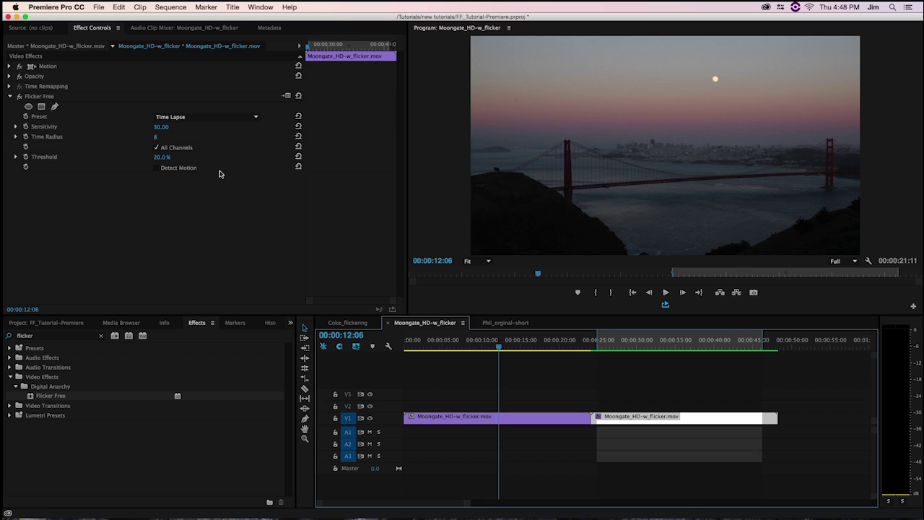
- Play the 25–46 second range over the Flicker Free time-lapse clip and stop to review it
key(Down)
key(space)
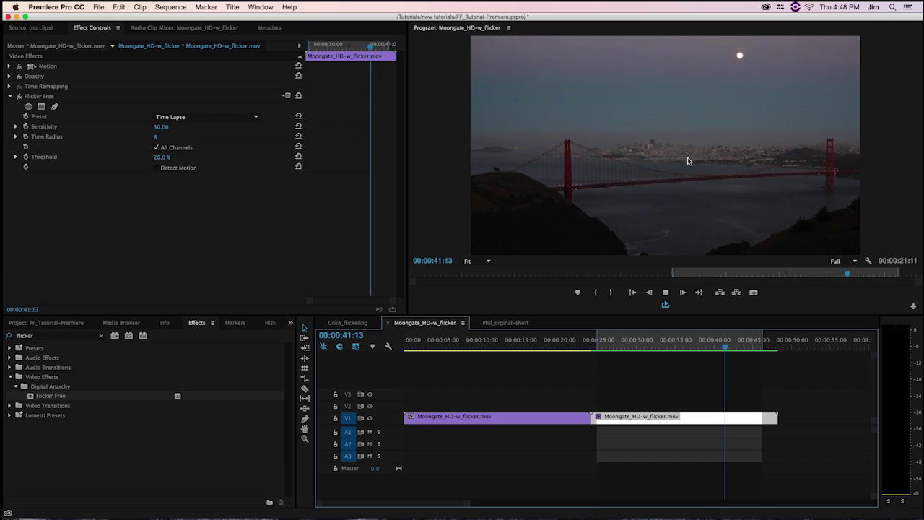
key(space)
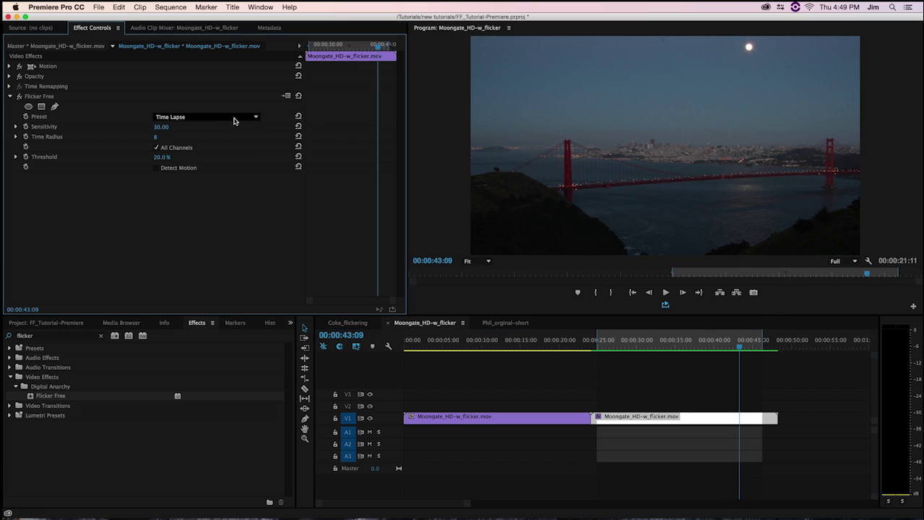
click(233, 121)
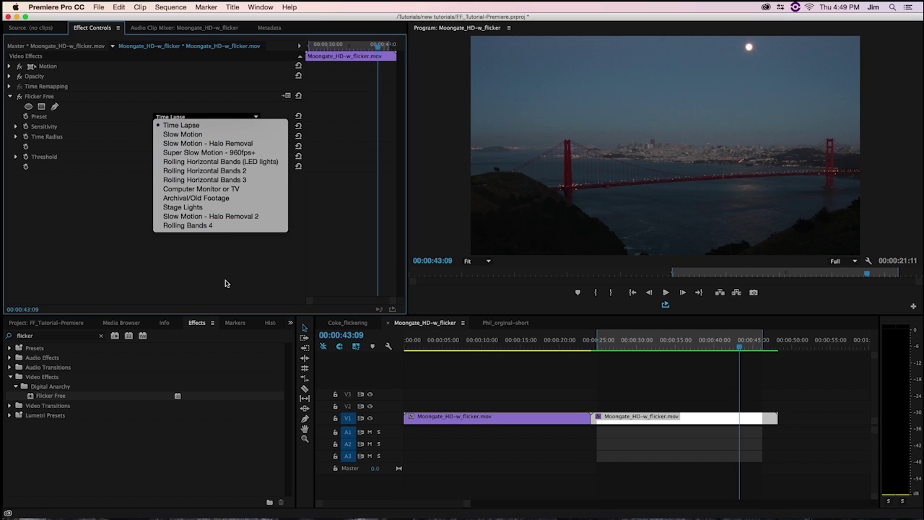
click(228, 276)
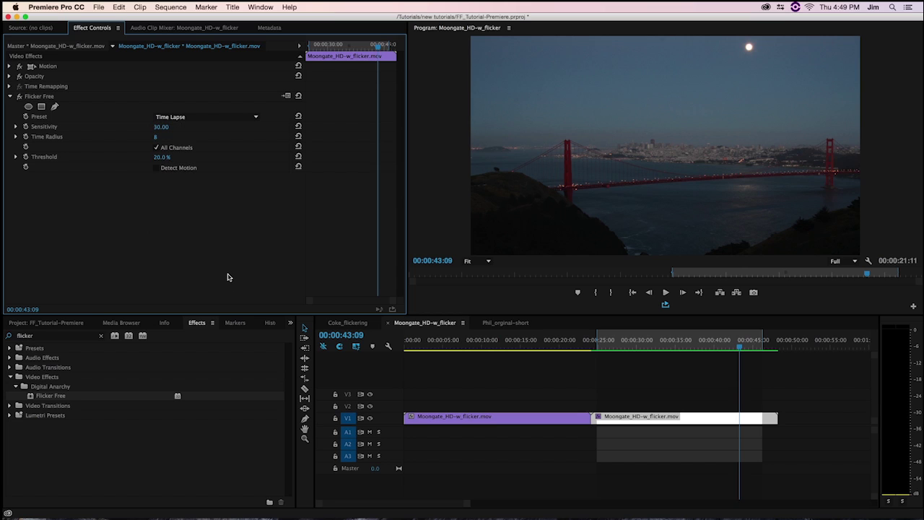